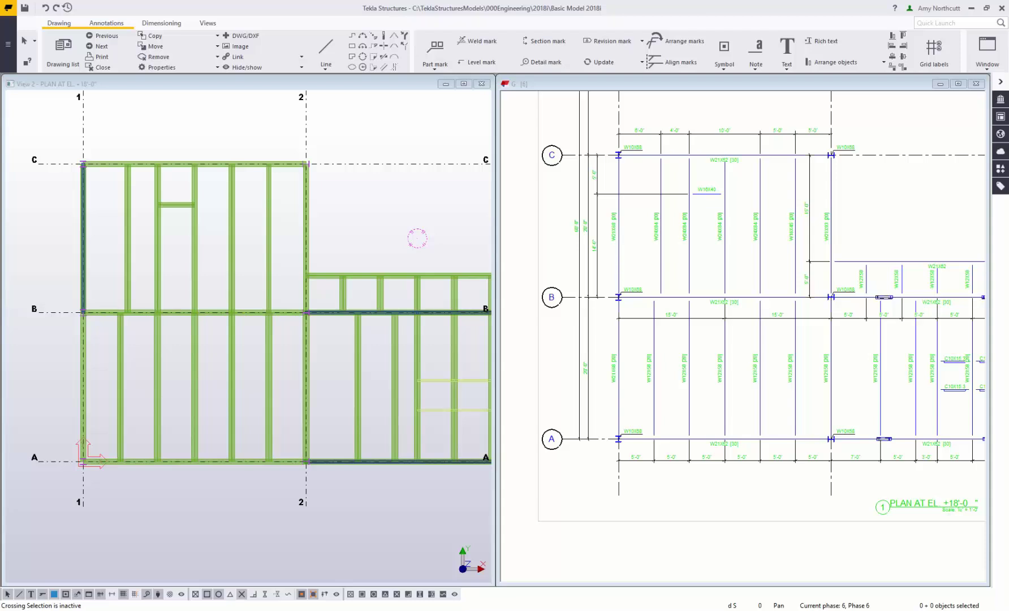
Pan the plan drawing over to grids A–C.
scroll(652, 181, down, 5)
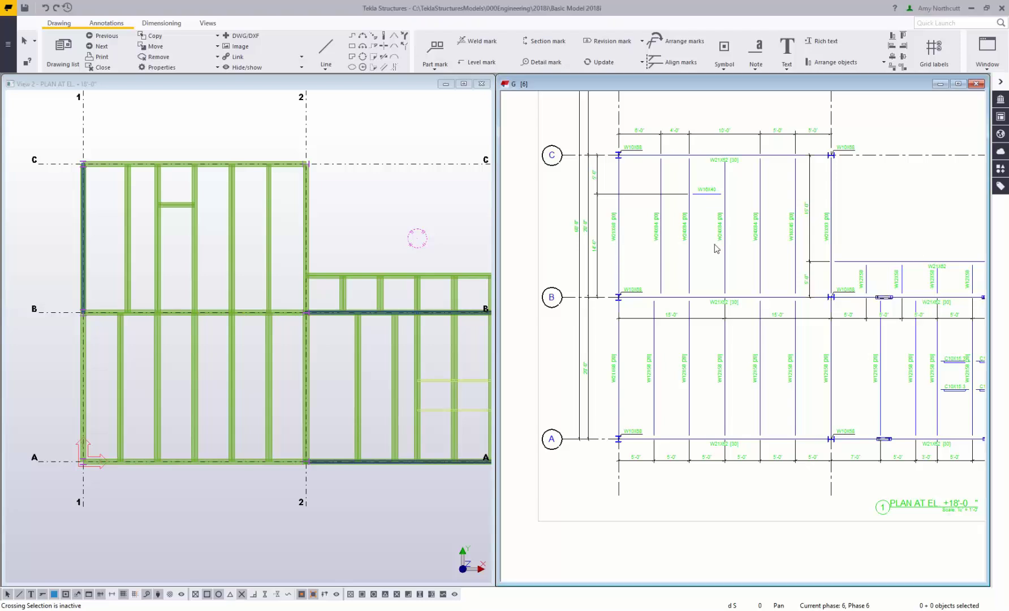
scroll(593, 308, up, 6)
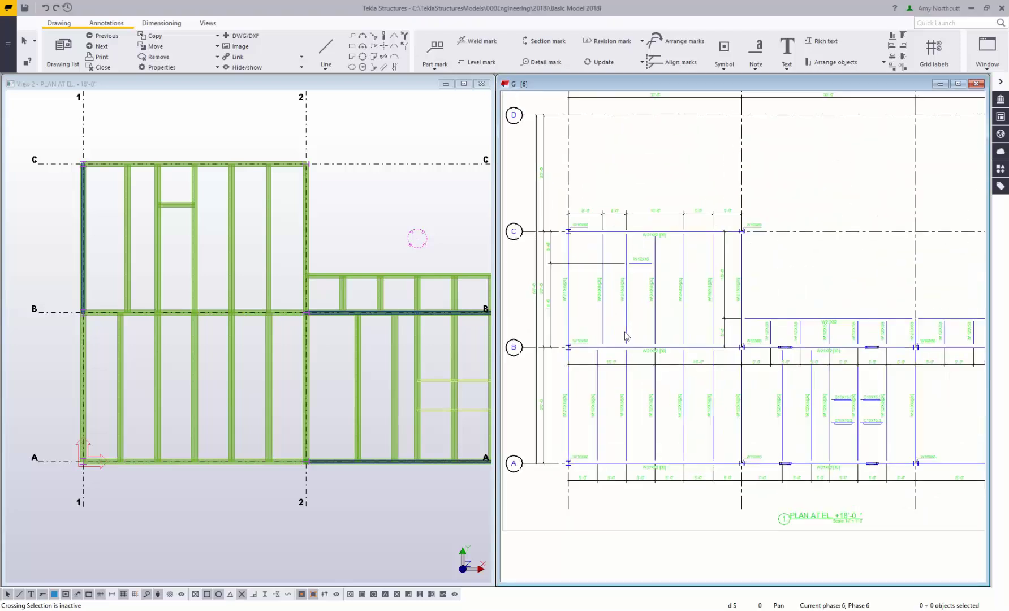
middle_drag(645, 320, 668, 297)
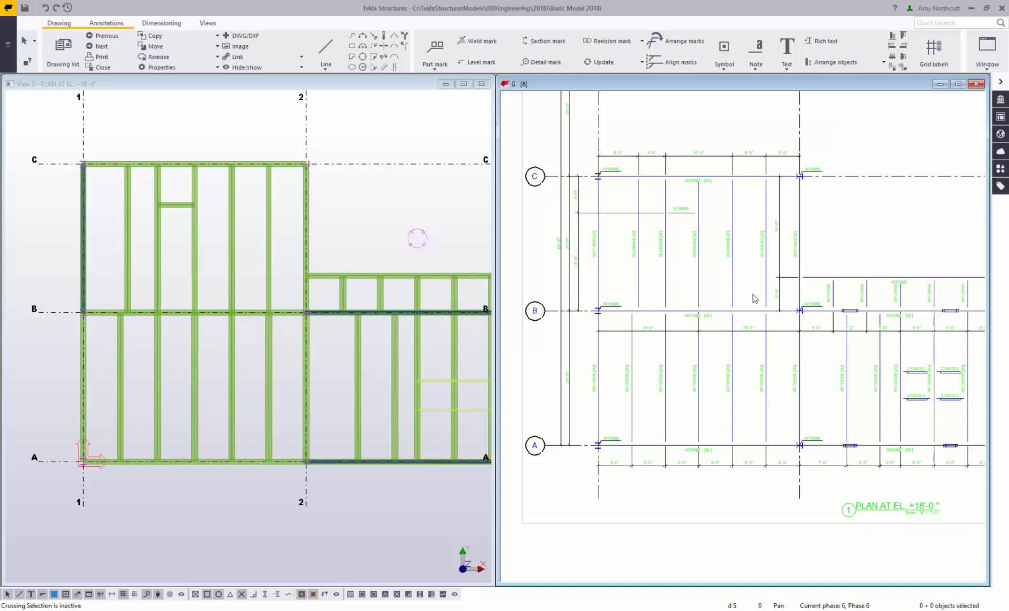
Maximize drawing G [6] and zoom in on grid A and the W10X68 column section.
double_click(763, 89)
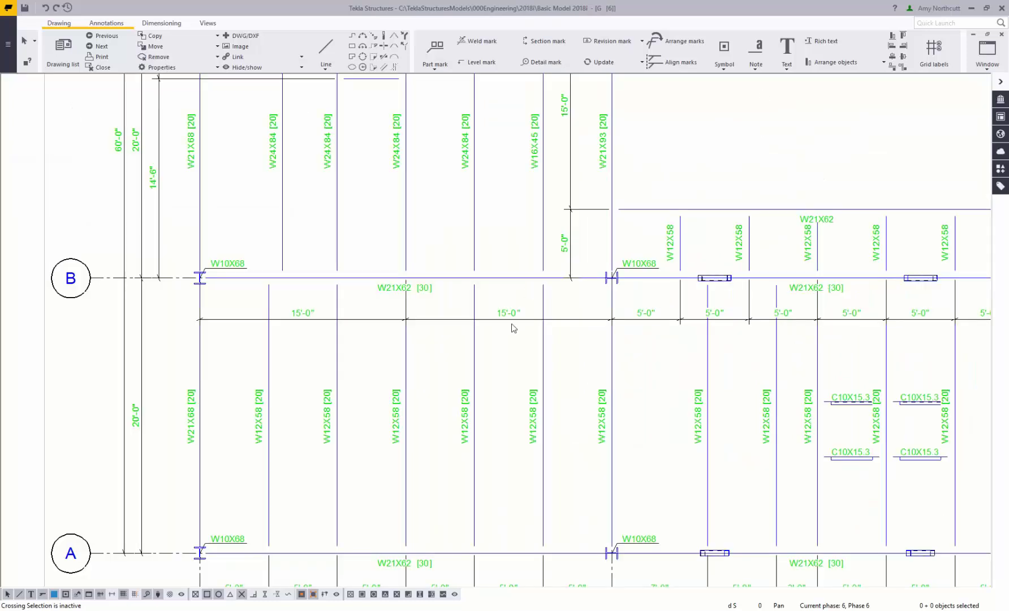
middle_drag(514, 328, 581, 273)
scroll(565, 232, down, 1)
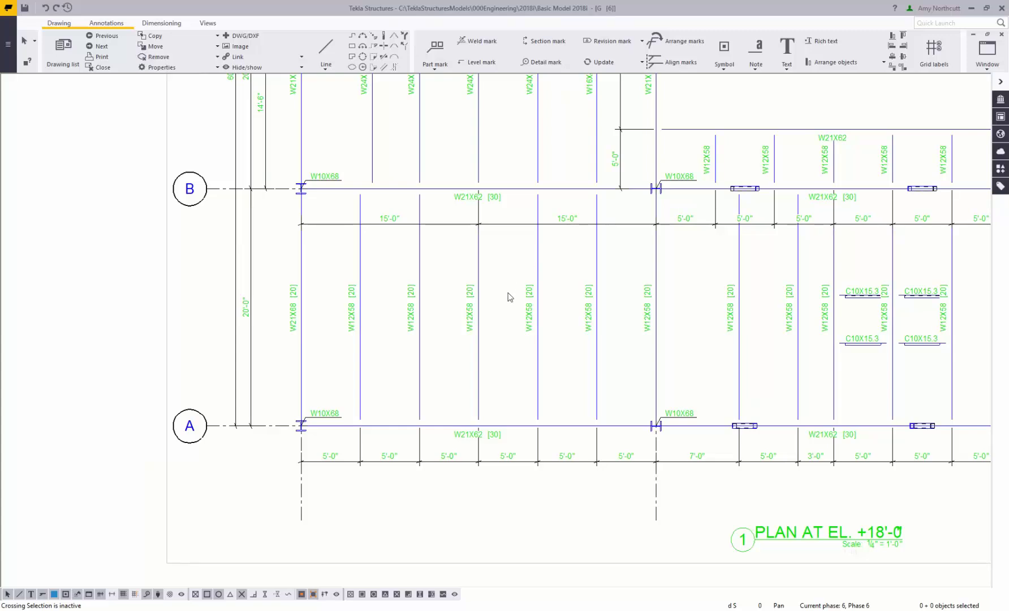
scroll(343, 407, up, 3)
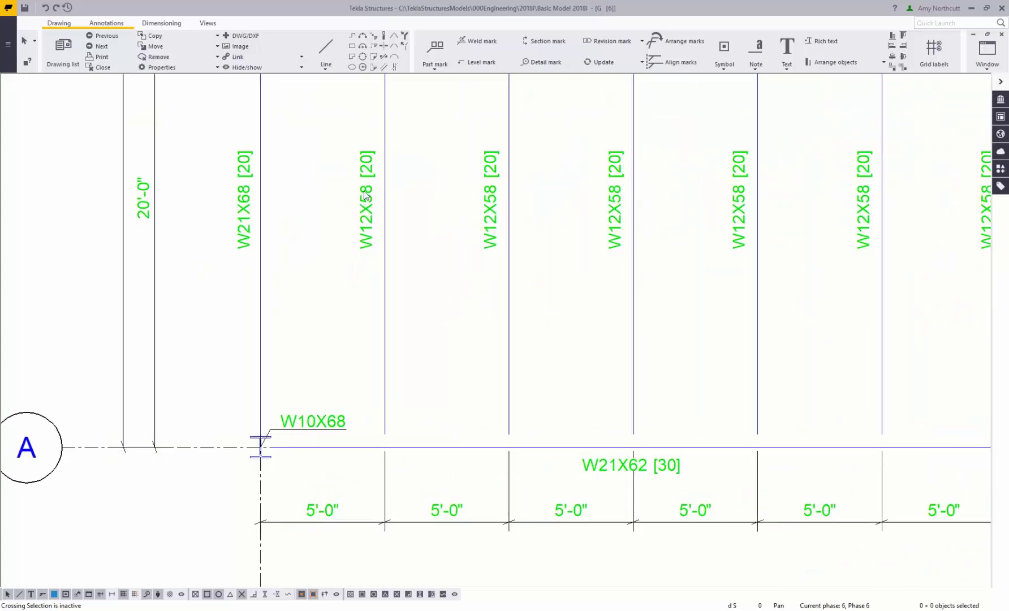
mouse_move(344, 330)
middle_down()
mouse_move(328, 344)
mouse_move(403, 299)
middle_up()
scroll(373, 292, up, 1)
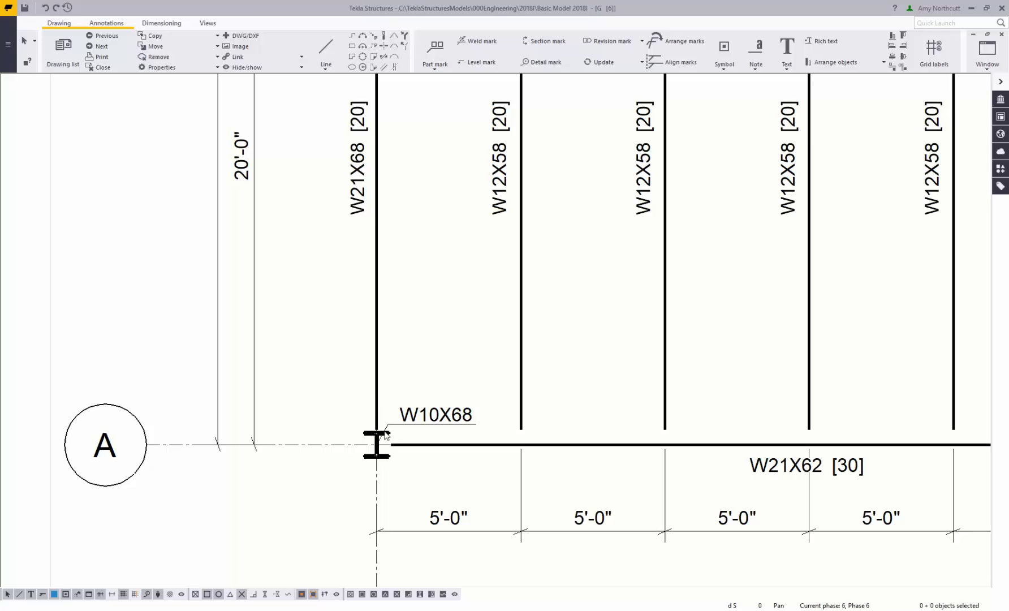
scroll(386, 435, up, 6)
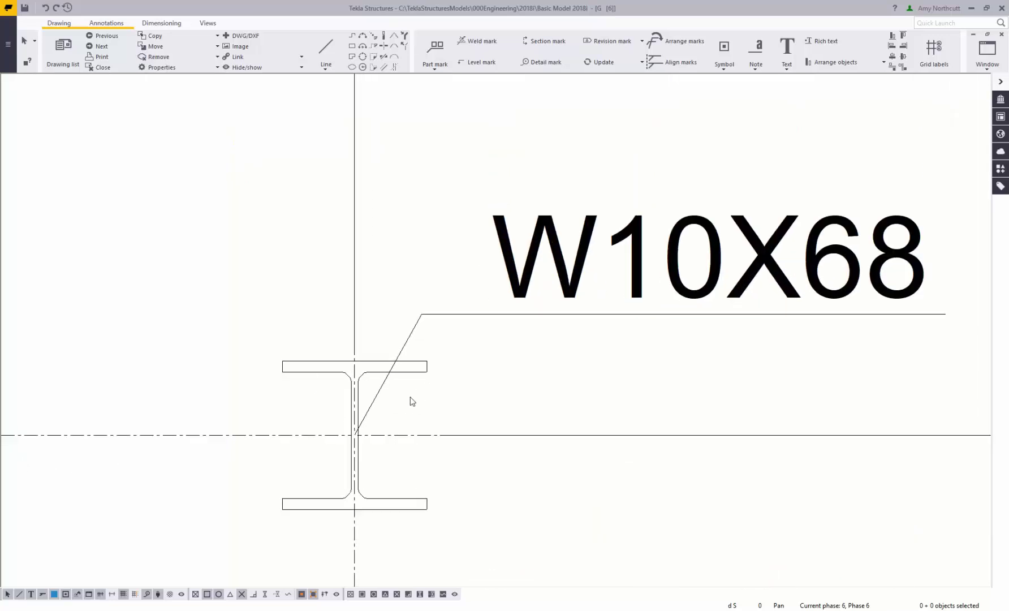
middle_drag(413, 400, 462, 354)
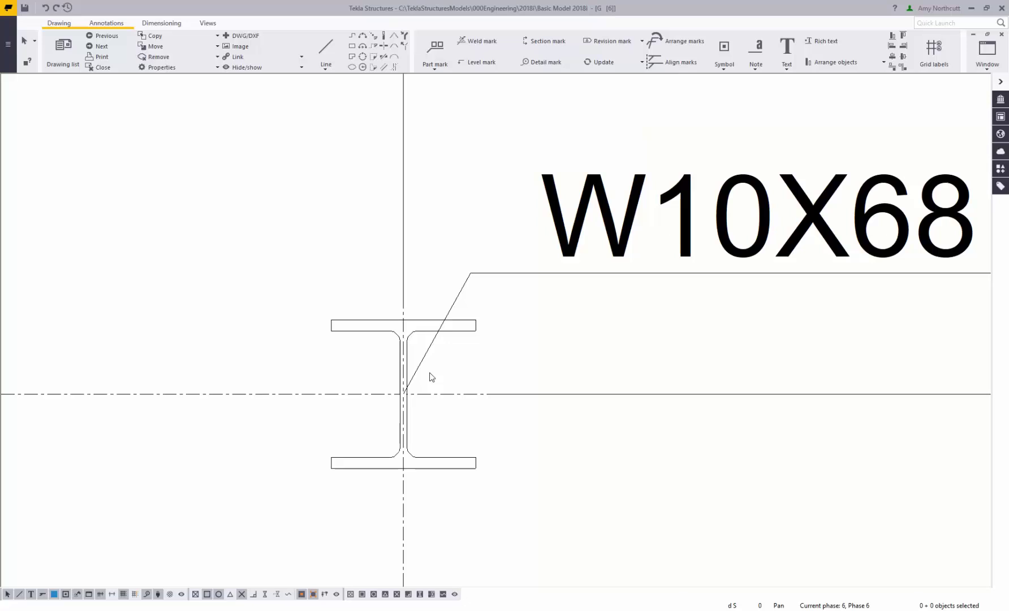
scroll(429, 376, down, 8)
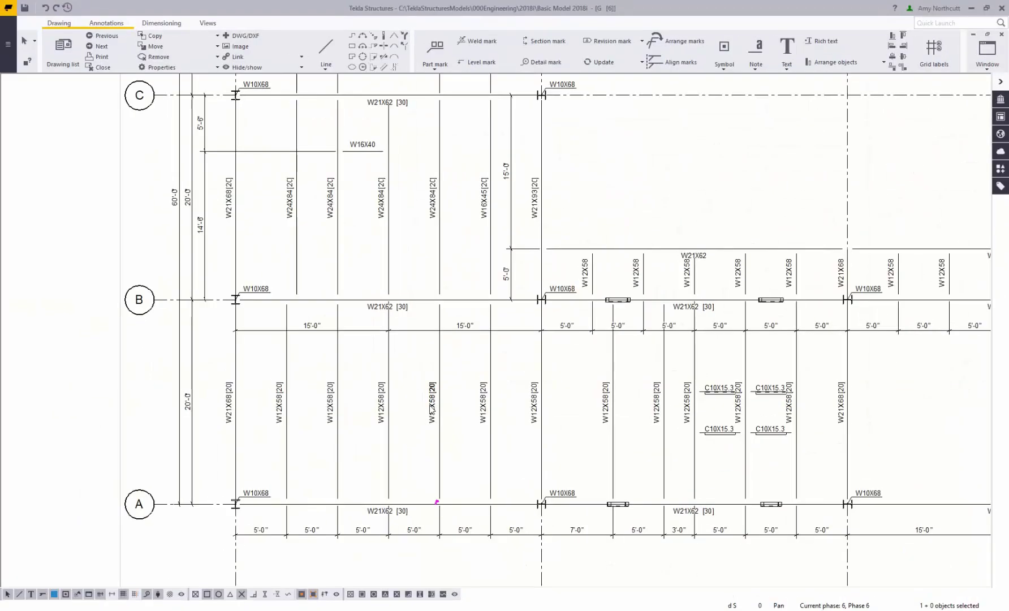
Review the Profile element in the W12X58 beam's Part Mark Properties and accept.
double_click(431, 402)
mouse_move(198, 85)
mouse_down()
mouse_move(688, 113)
mouse_move(674, 142)
mouse_move(678, 169)
mouse_up()
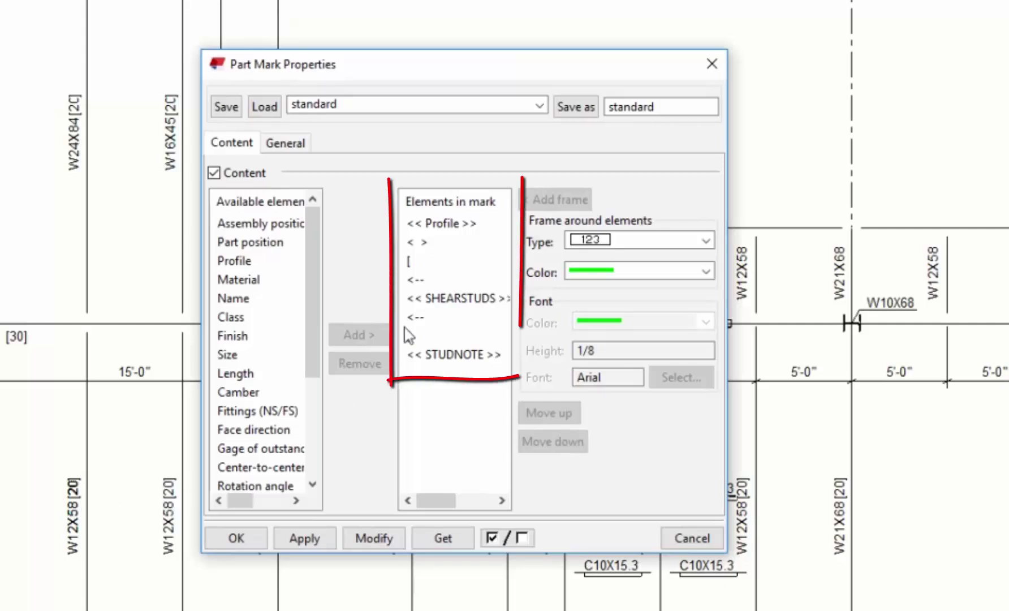
click(440, 226)
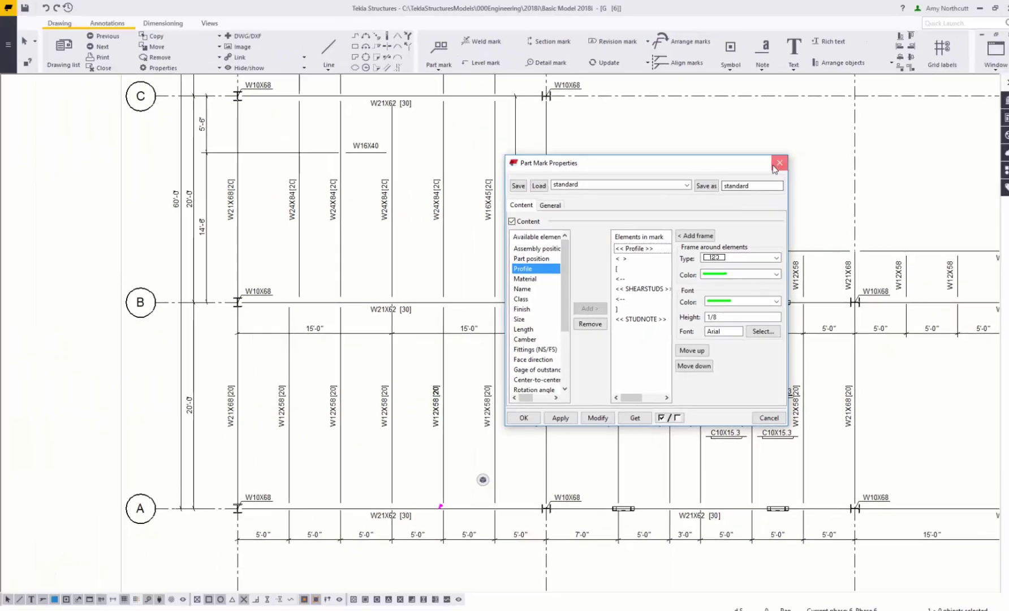
click(265, 527)
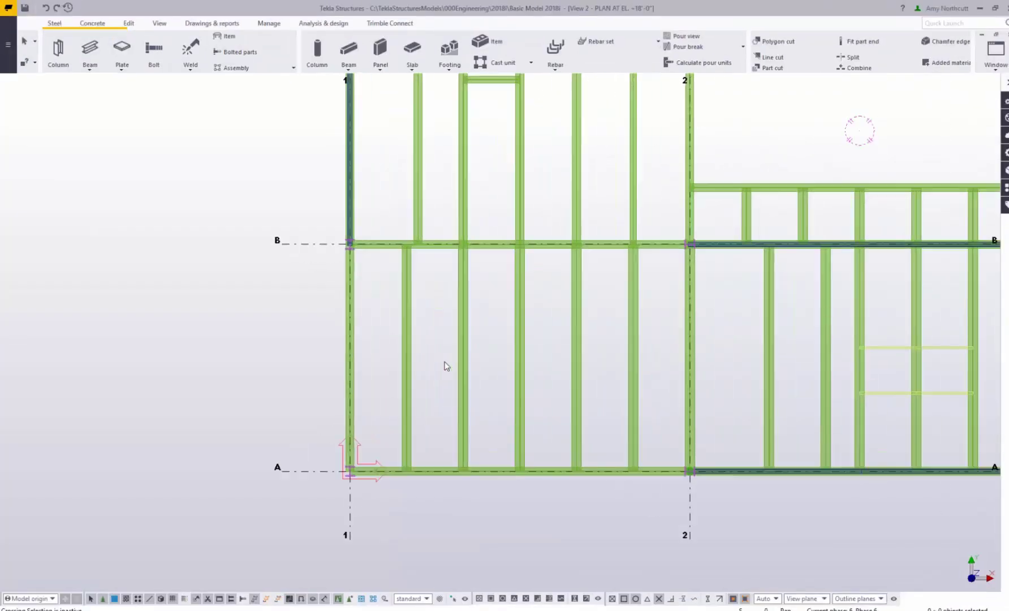
Move the short horizontal member by 12 from its end point.
middle_drag(443, 360, 435, 473)
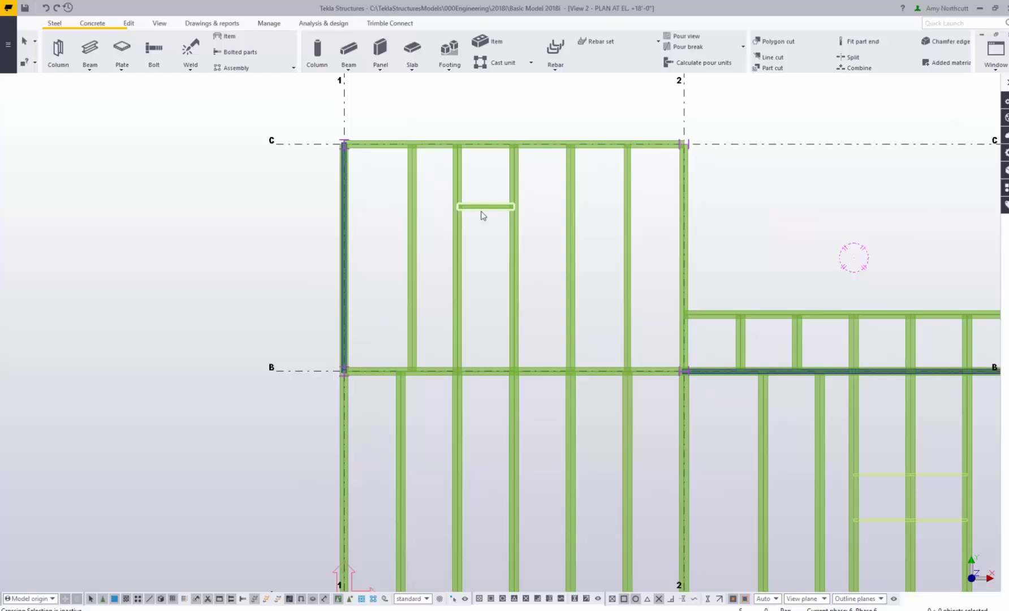
right_click(482, 213)
click(512, 295)
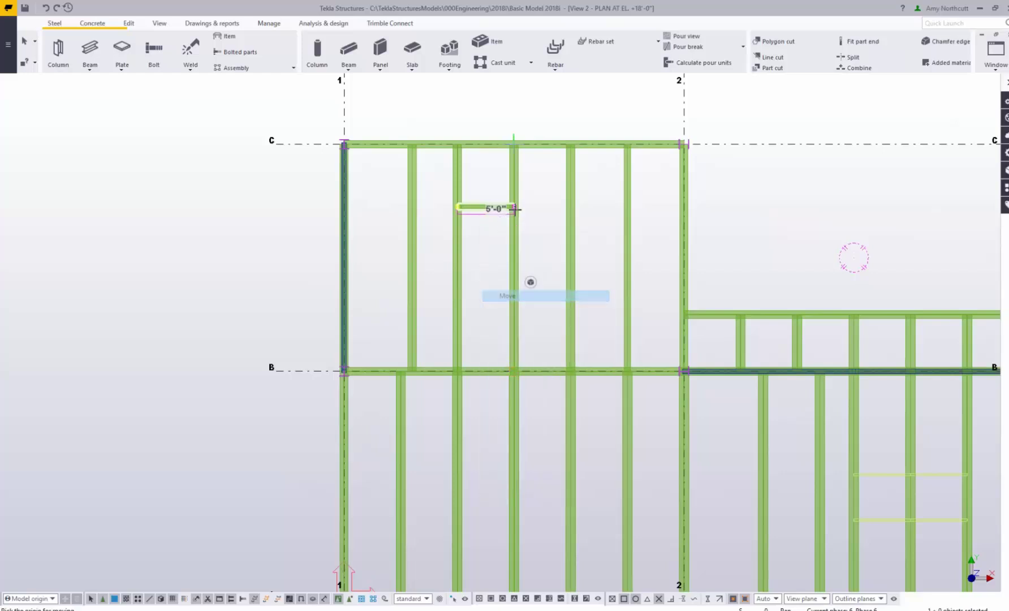
click(514, 206)
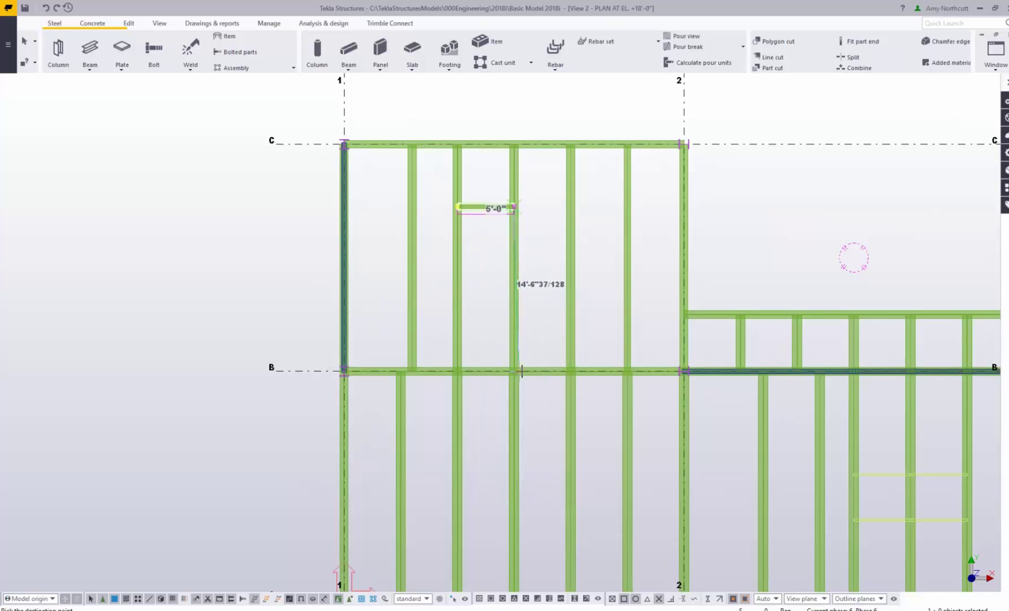
text(12)
key(Return)
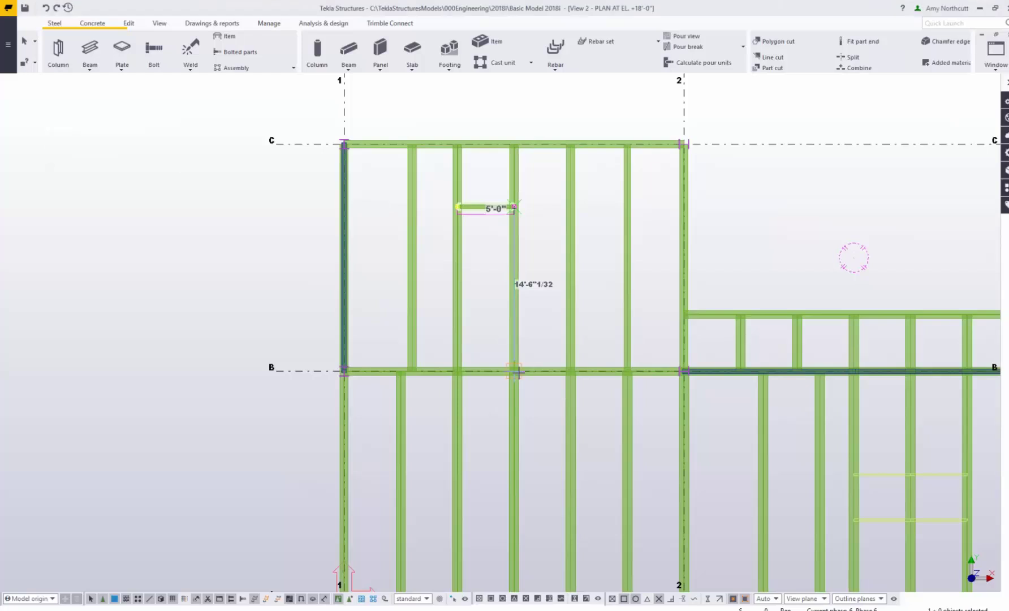
Change the five vertical beams between grids B and C to profile W16X40.
middle_drag(499, 348, 464, 339)
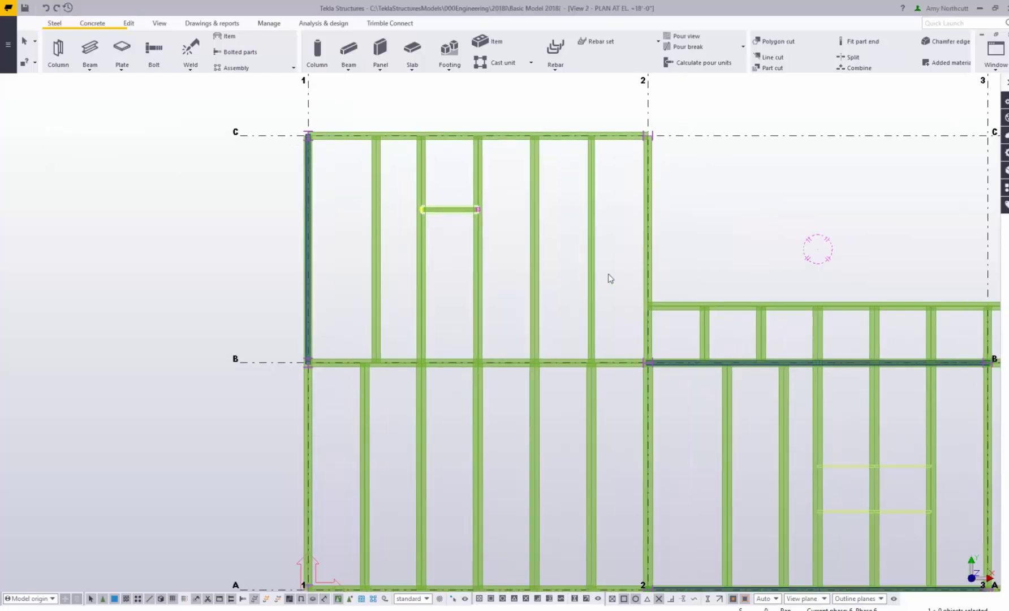
drag(609, 279, 343, 317)
double_click(376, 300)
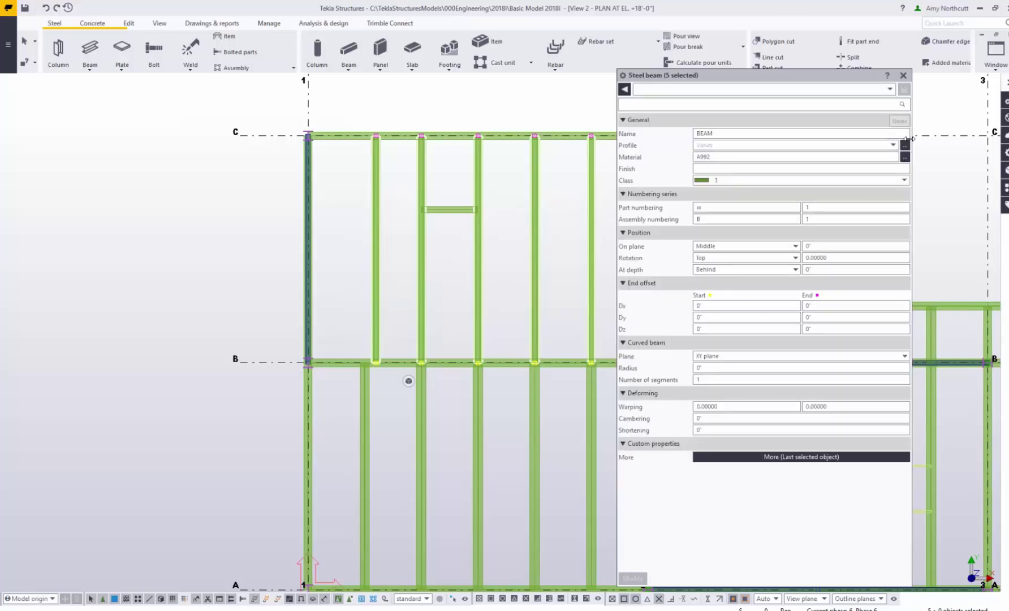
click(905, 145)
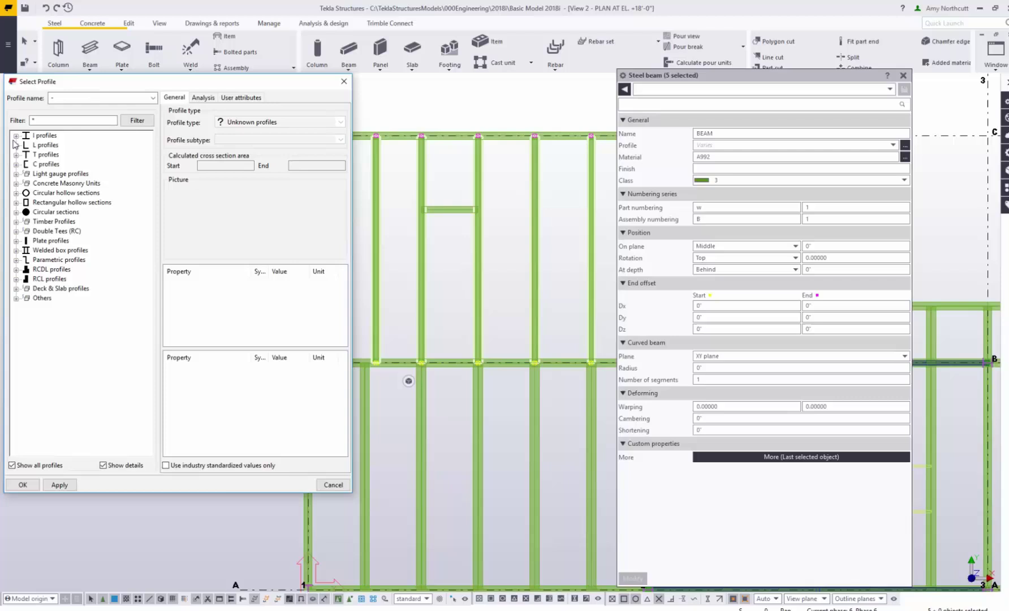
click(16, 136)
click(26, 145)
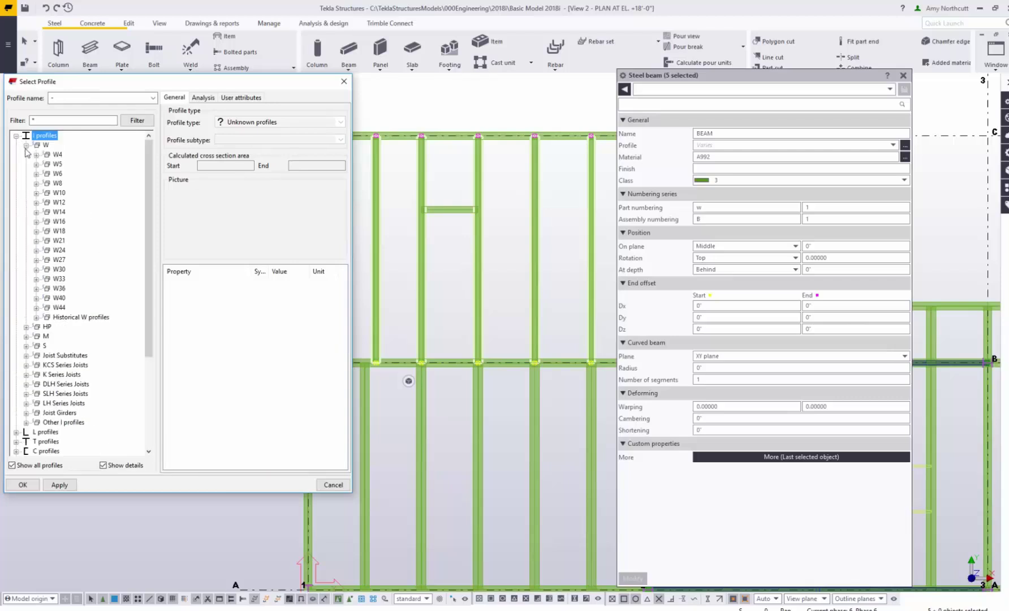
click(35, 212)
click(35, 135)
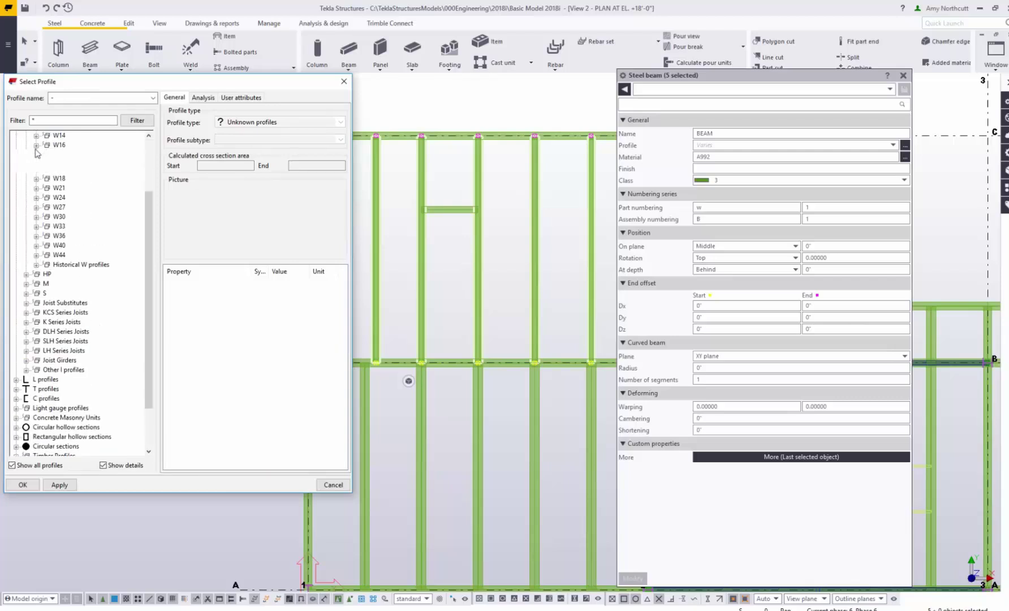
click(36, 154)
double_click(72, 192)
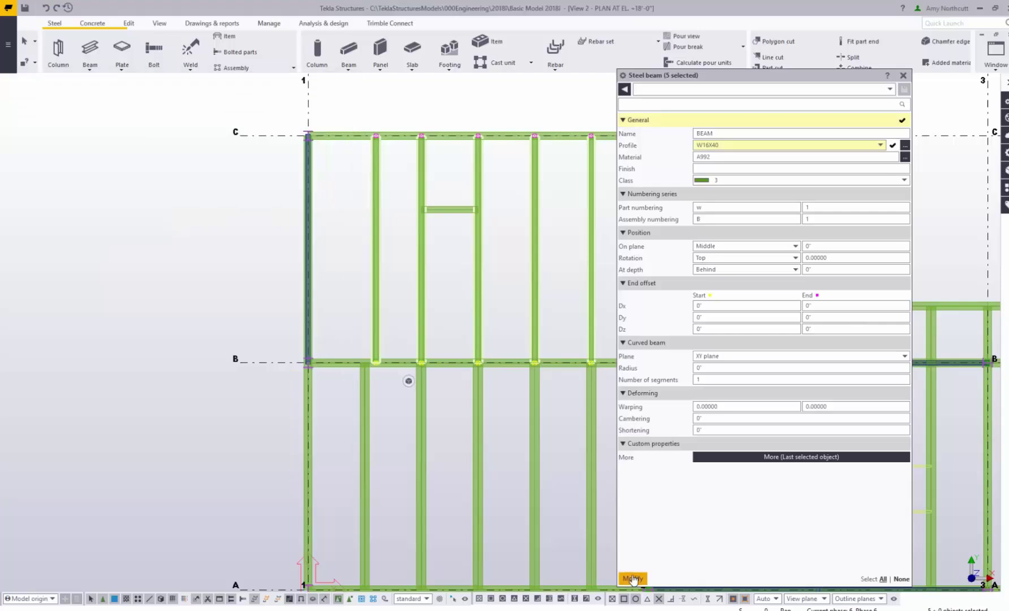
click(633, 579)
click(424, 283)
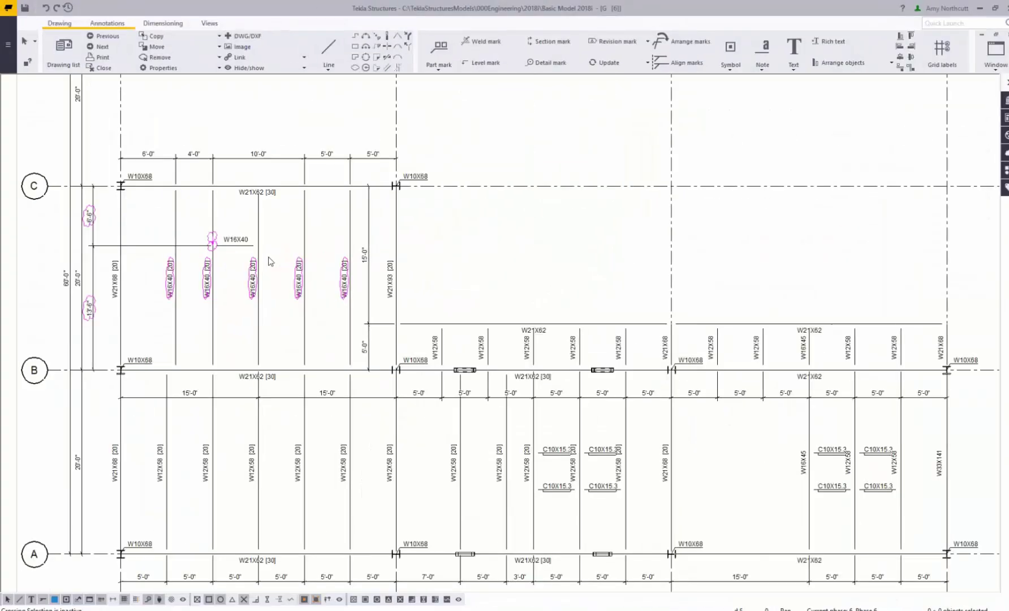
middle_drag(270, 261, 500, 284)
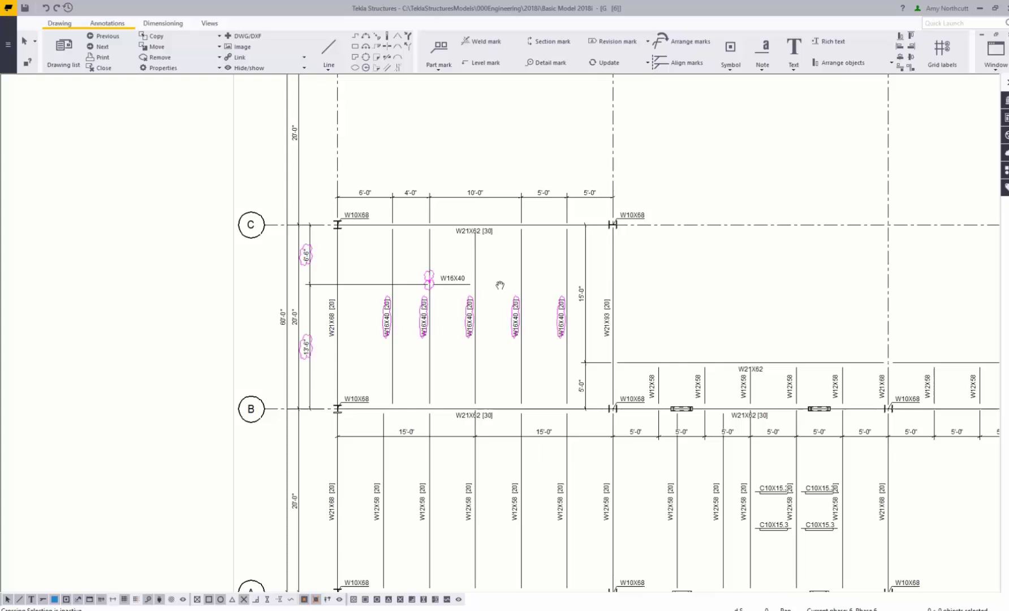
scroll(498, 290, up, 3)
scroll(496, 290, up, 1)
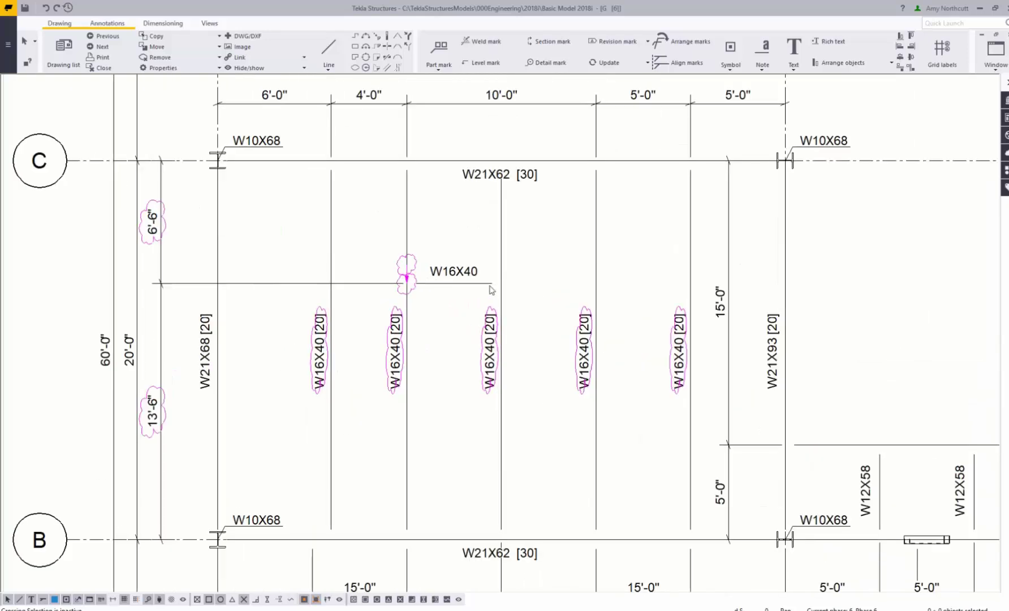
scroll(325, 359, up, 3)
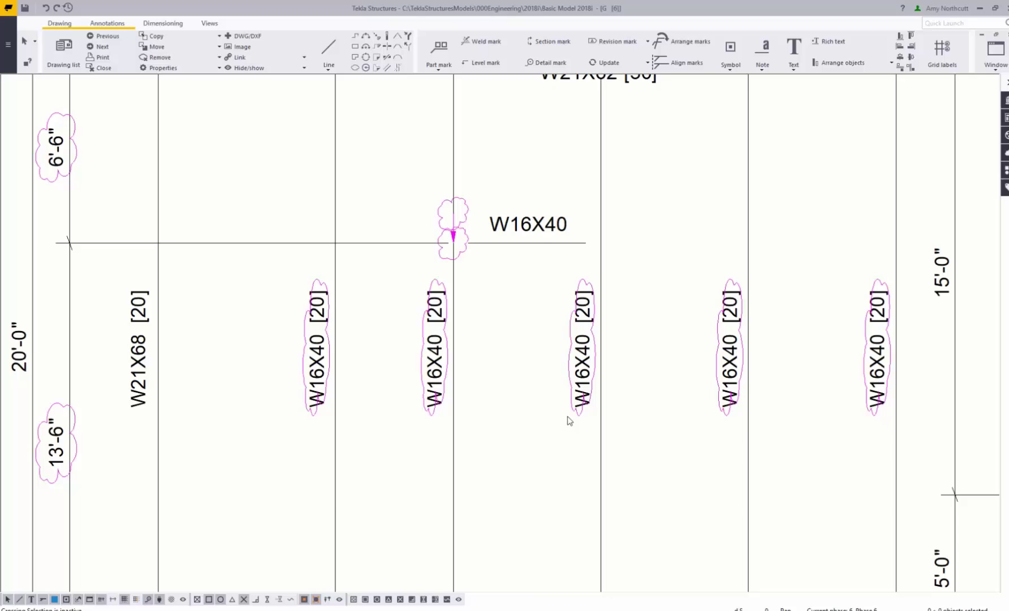
middle_drag(210, 334, 499, 402)
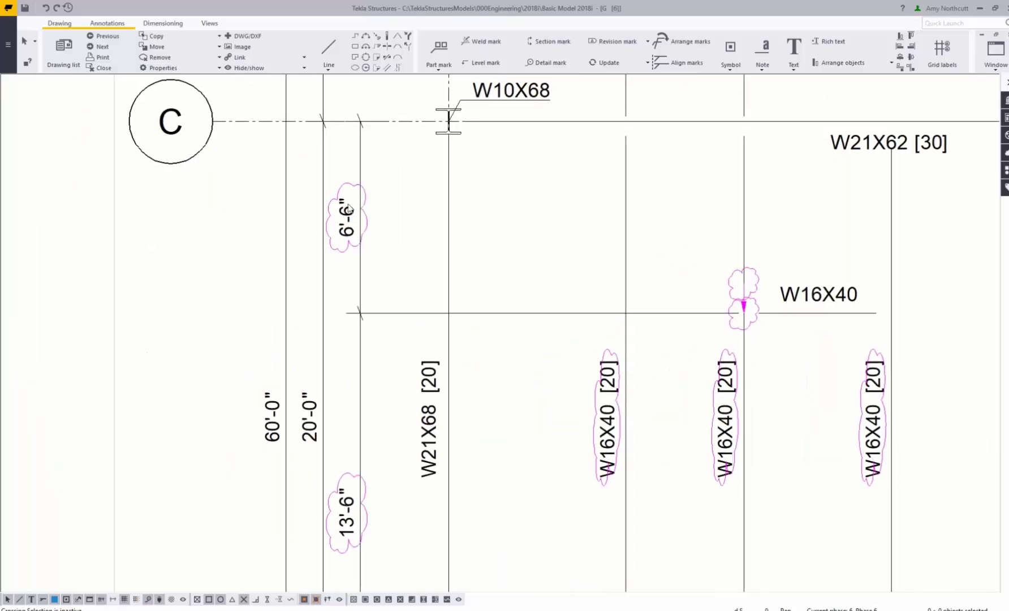
scroll(349, 208, down, 1)
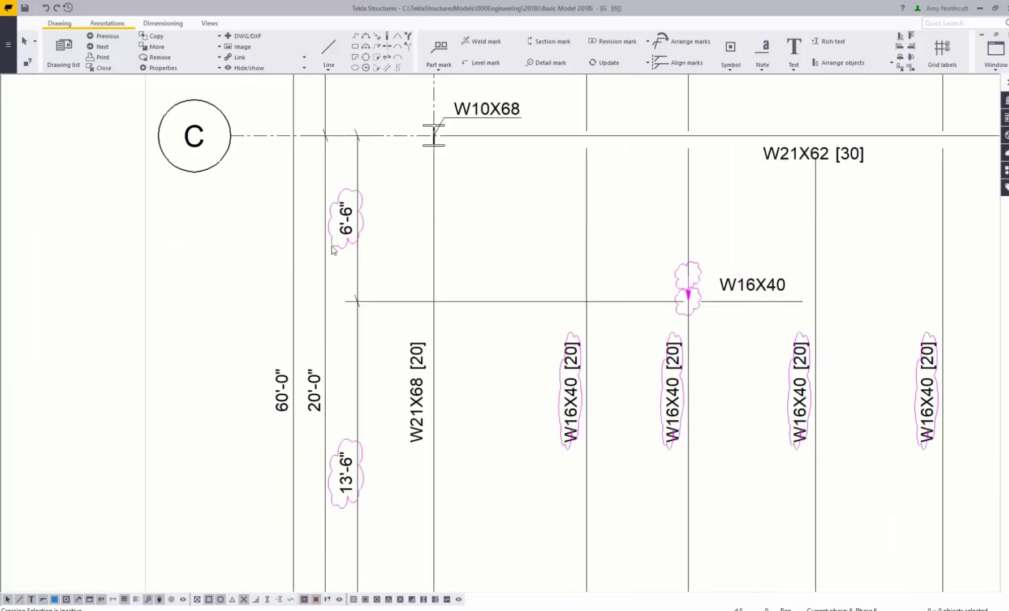
middle_drag(372, 257, 365, 221)
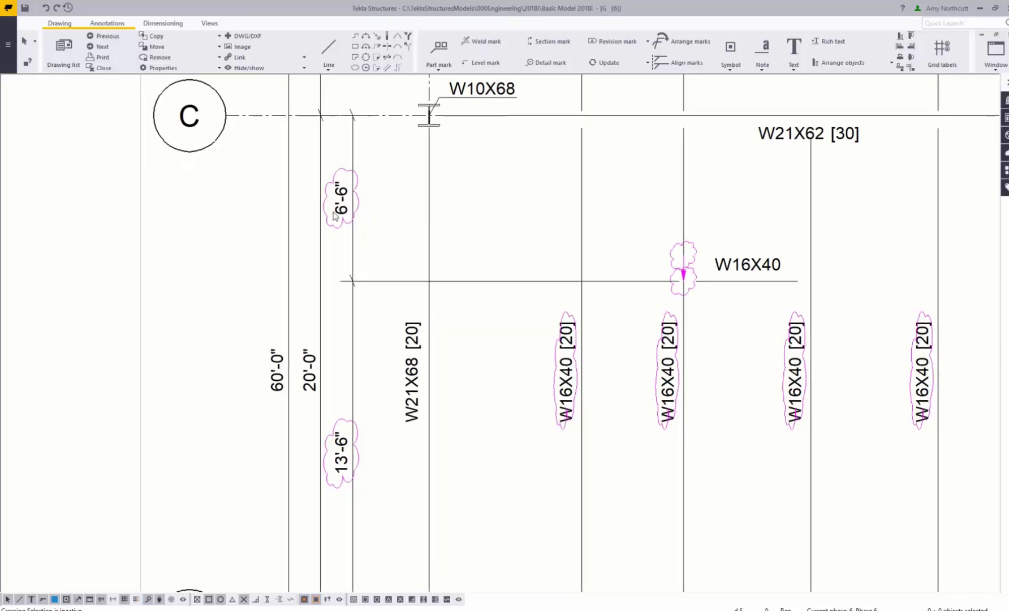
scroll(411, 212, down, 1)
scroll(635, 202, up, 6)
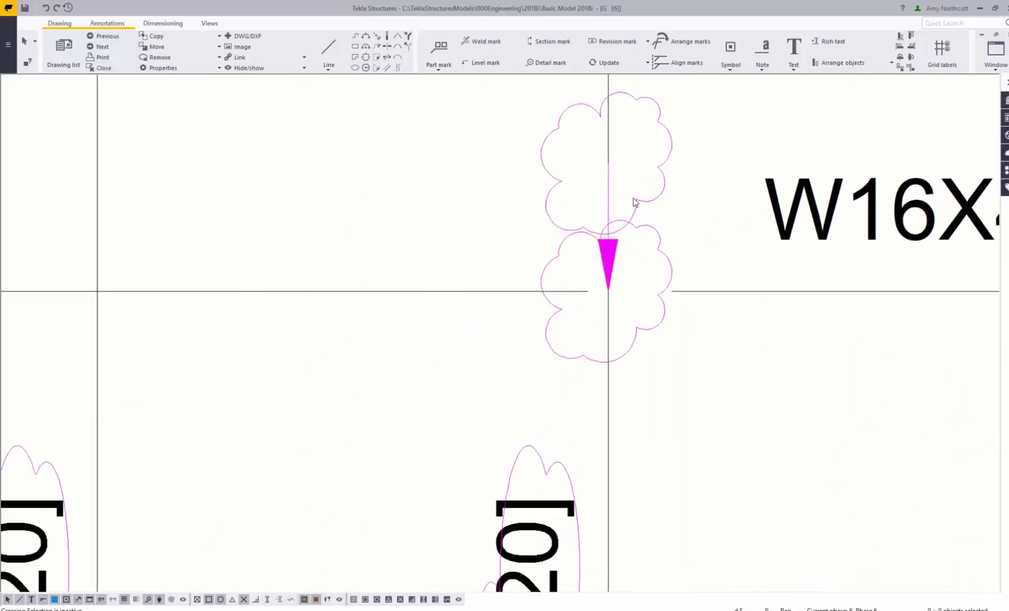
scroll(601, 222, down, 7)
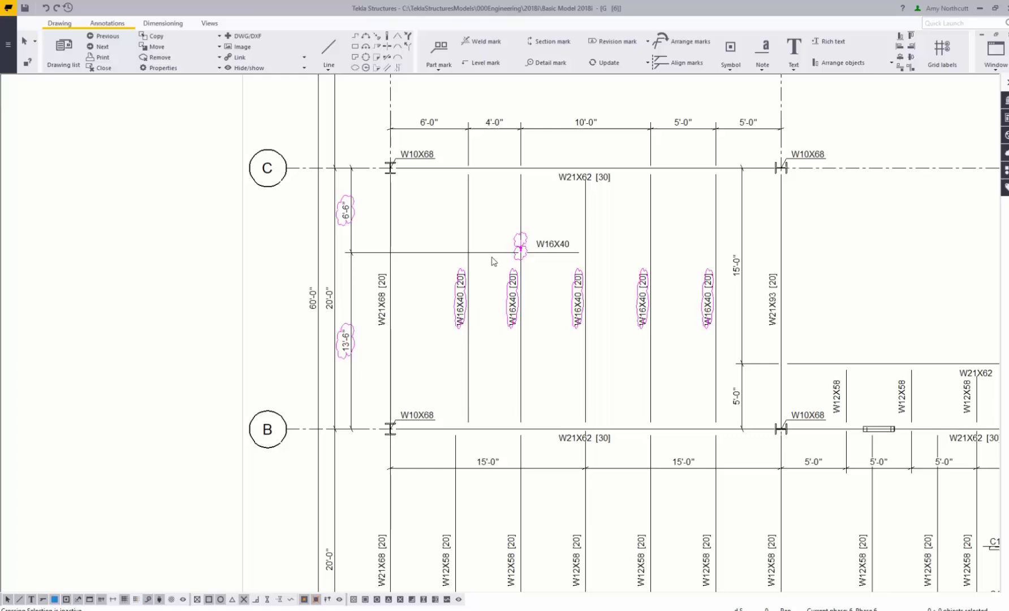
middle_drag(623, 245, 561, 266)
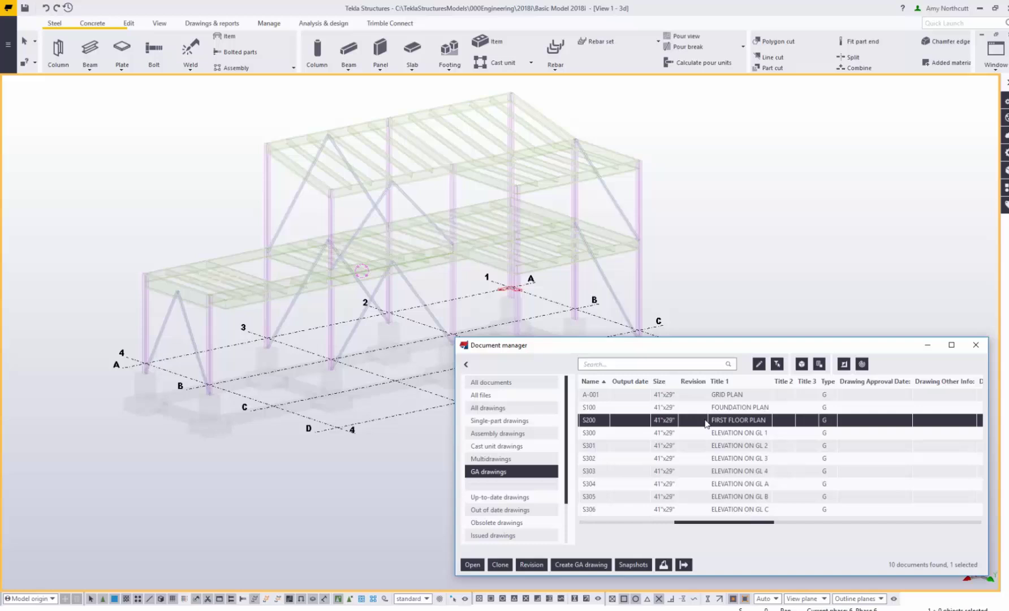
Highlight the first floor plan's parts in the 3D model.
click(802, 365)
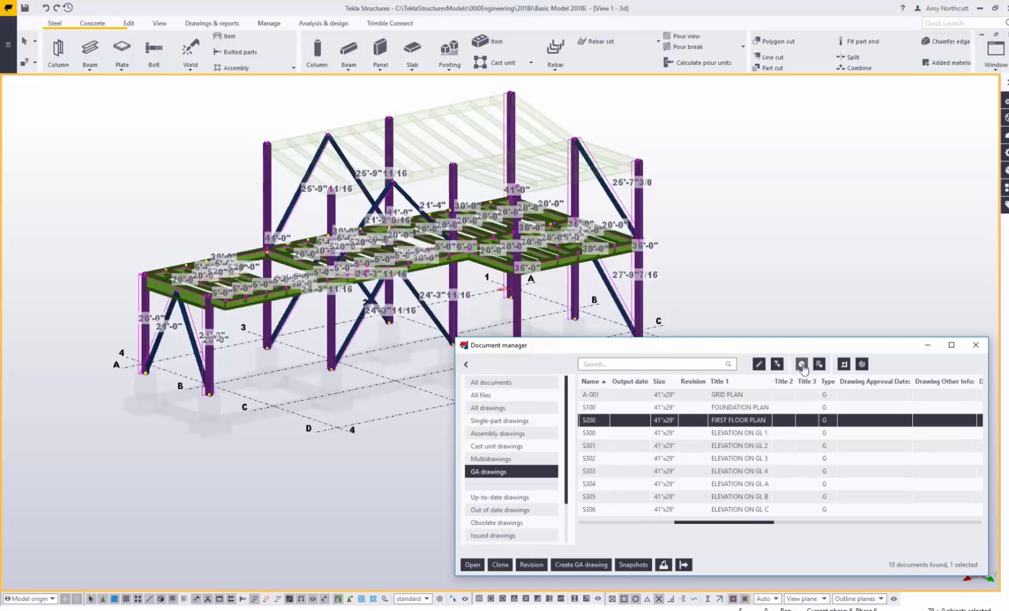
scroll(670, 261, up, 5)
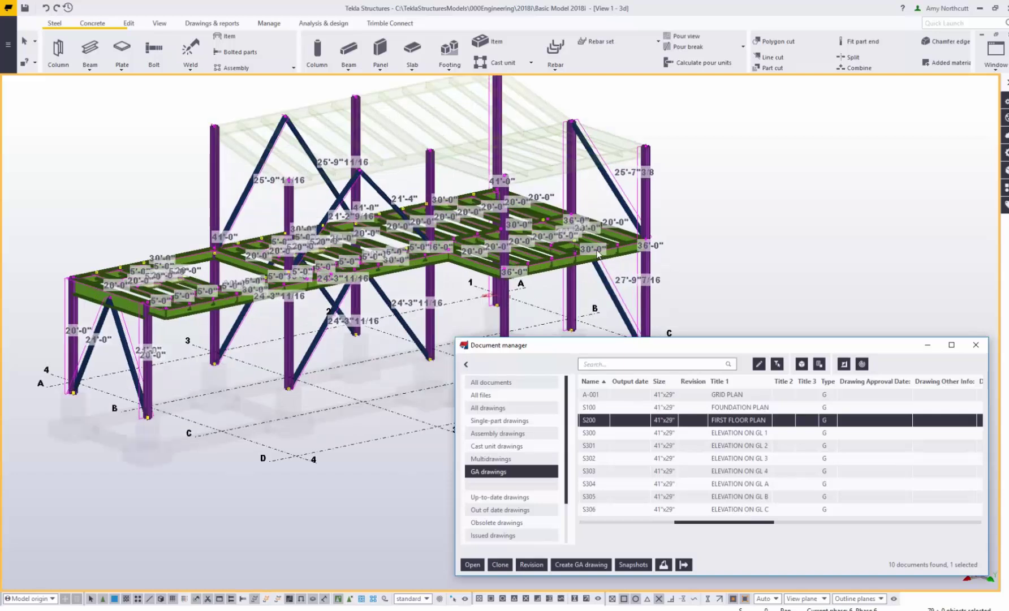
mouse_move(295, 288)
middle_down()
mouse_move(310, 260)
mouse_move(362, 252)
mouse_move(514, 259)
mouse_move(540, 182)
mouse_move(214, 226)
mouse_move(169, 209)
mouse_move(216, 225)
mouse_move(227, 223)
mouse_move(169, 198)
middle_up()
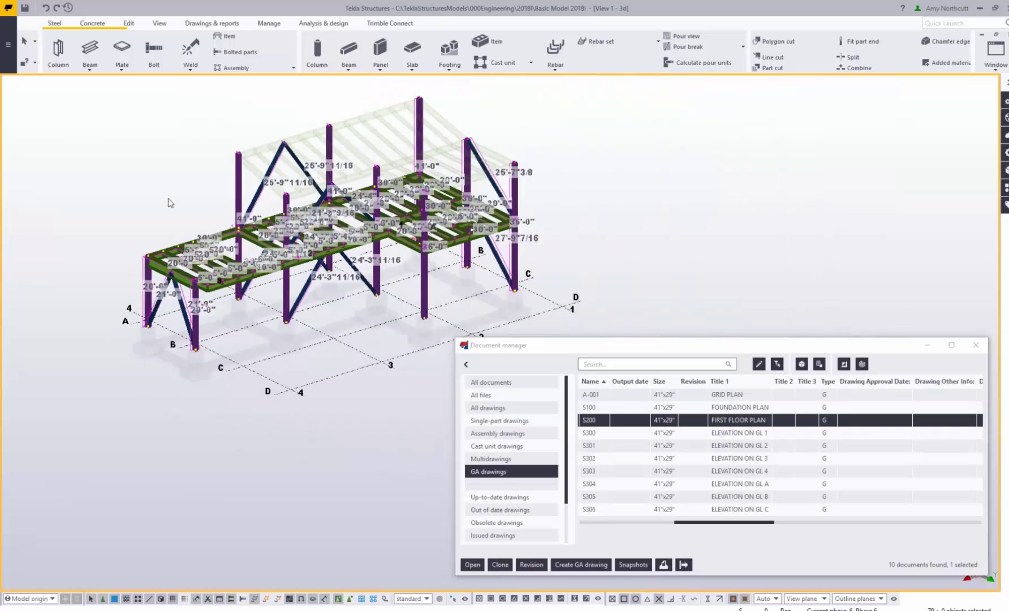
Highlight the parts of the ELEVATION ON GL 4 drawing in the model.
click(673, 471)
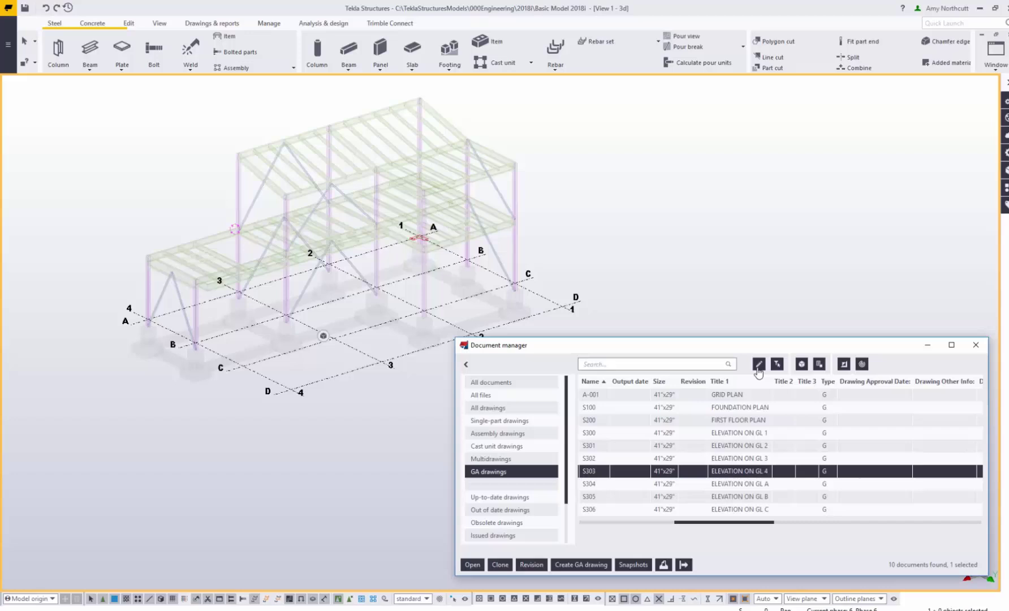
click(802, 364)
scroll(170, 308, up, 6)
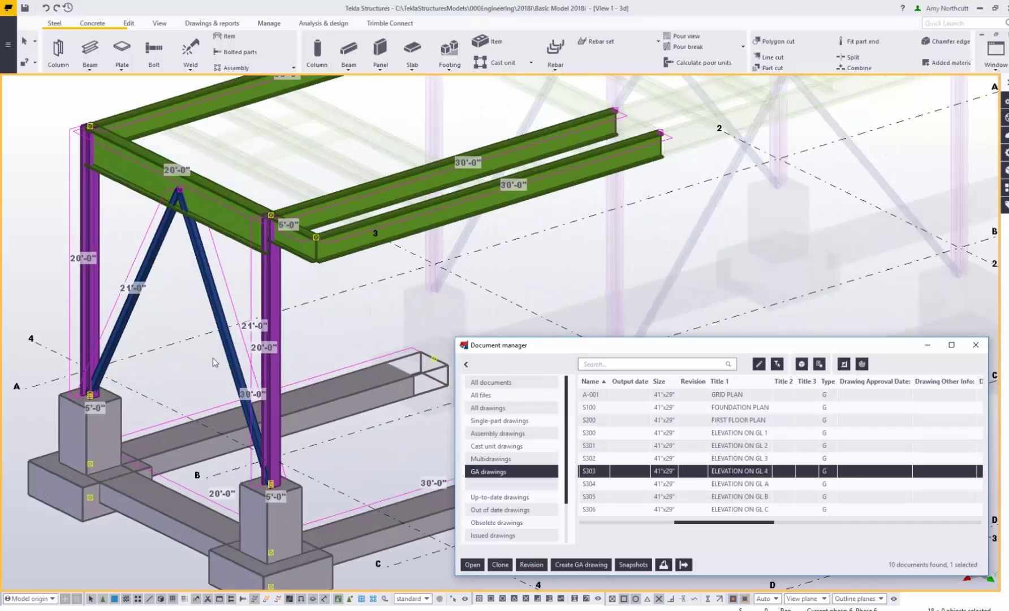
scroll(251, 323, down, 3)
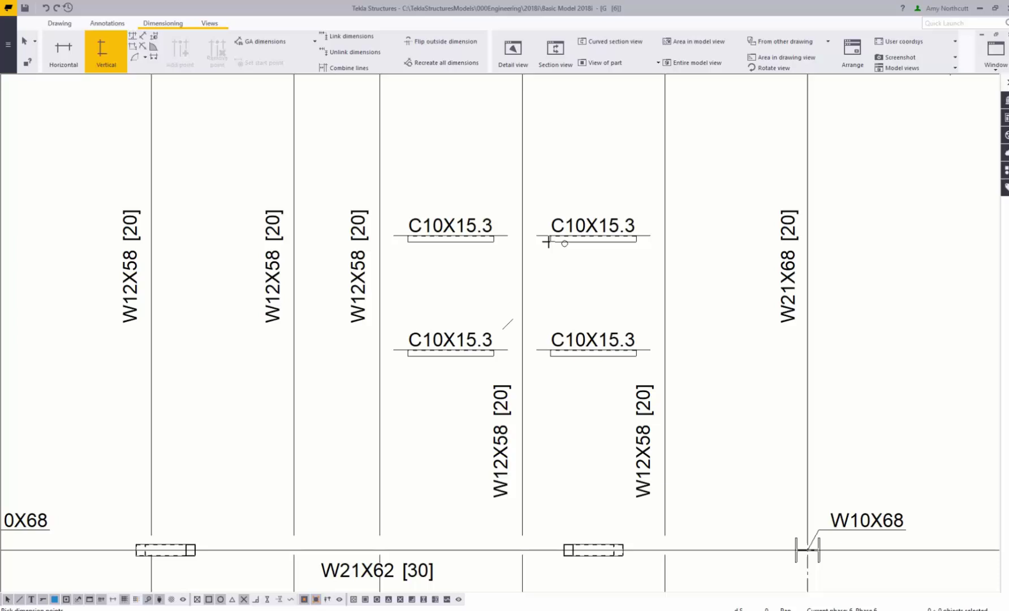
Dimension 4'-0" vertically between the paired C10X15.3 channels, placed right of the column line.
click(521, 235)
click(522, 350)
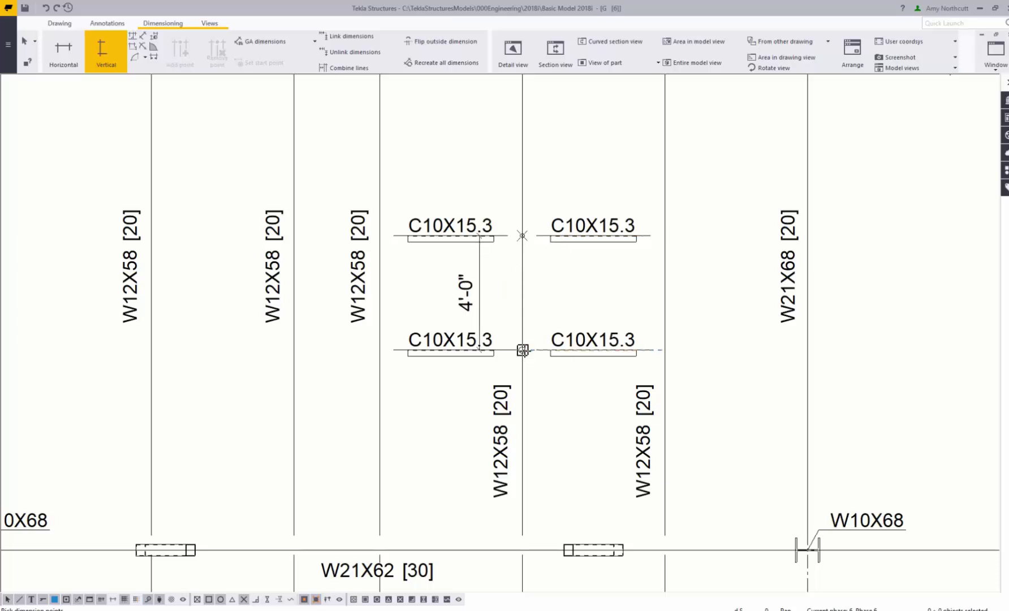
right_click(595, 286)
click(614, 291)
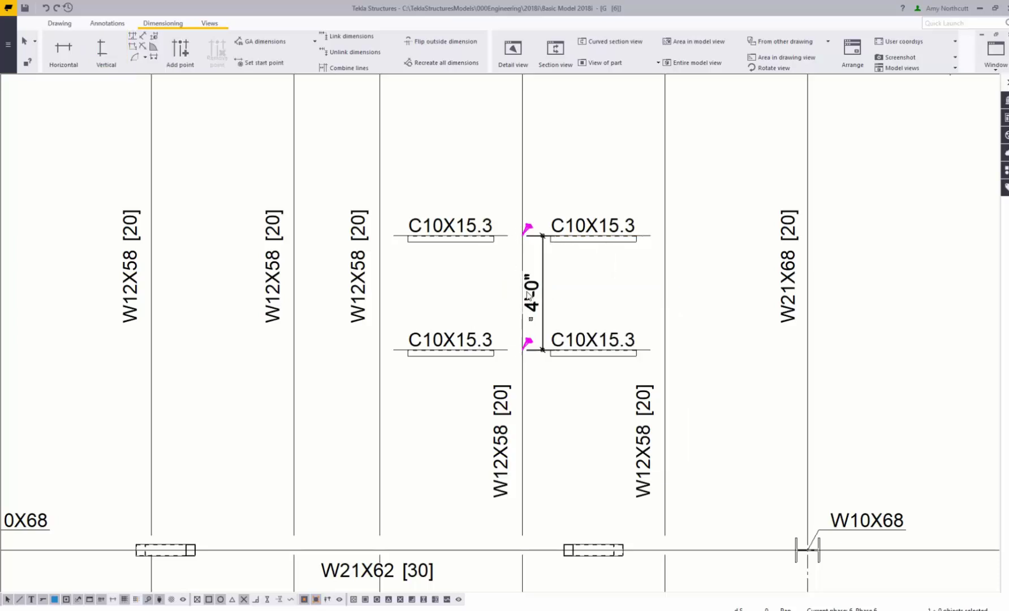
drag(580, 295, 689, 286)
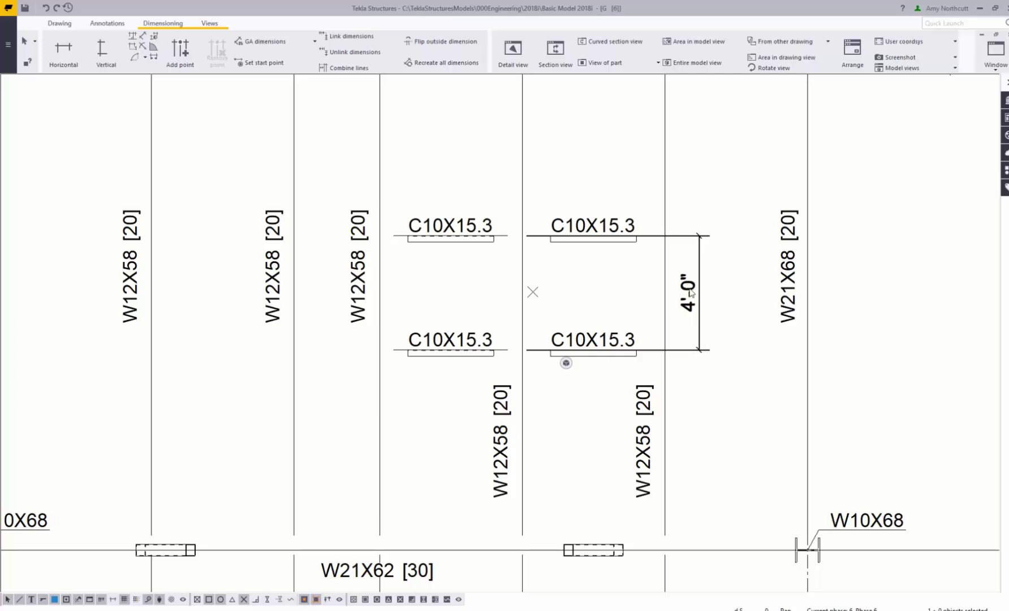